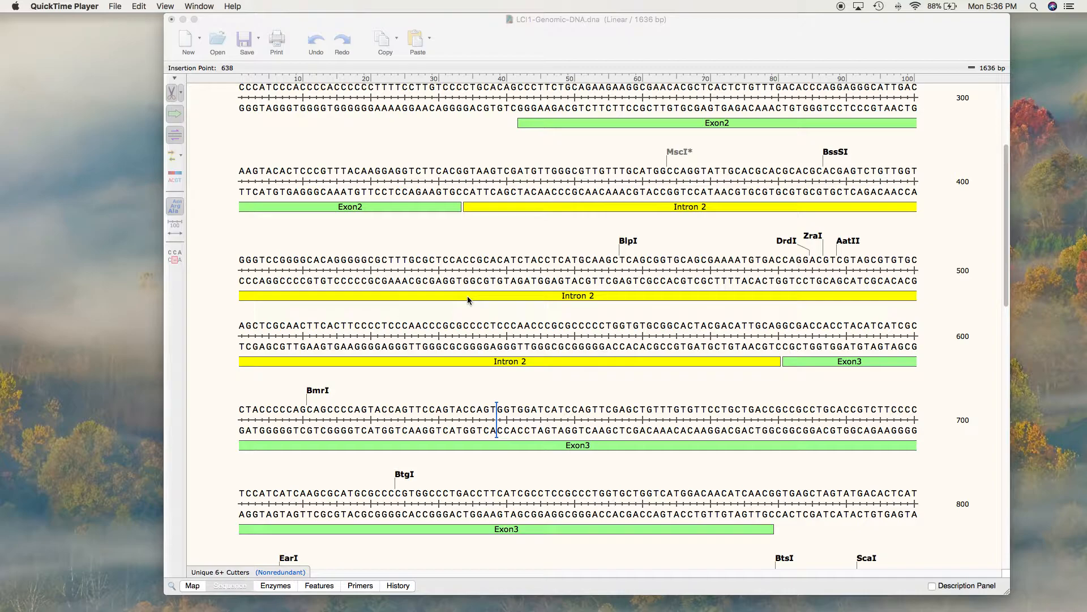
# Step: Open the PCR simulation with the LCI1-Genomic-DNA sequence as the template
pyautogui.click(431, 143)
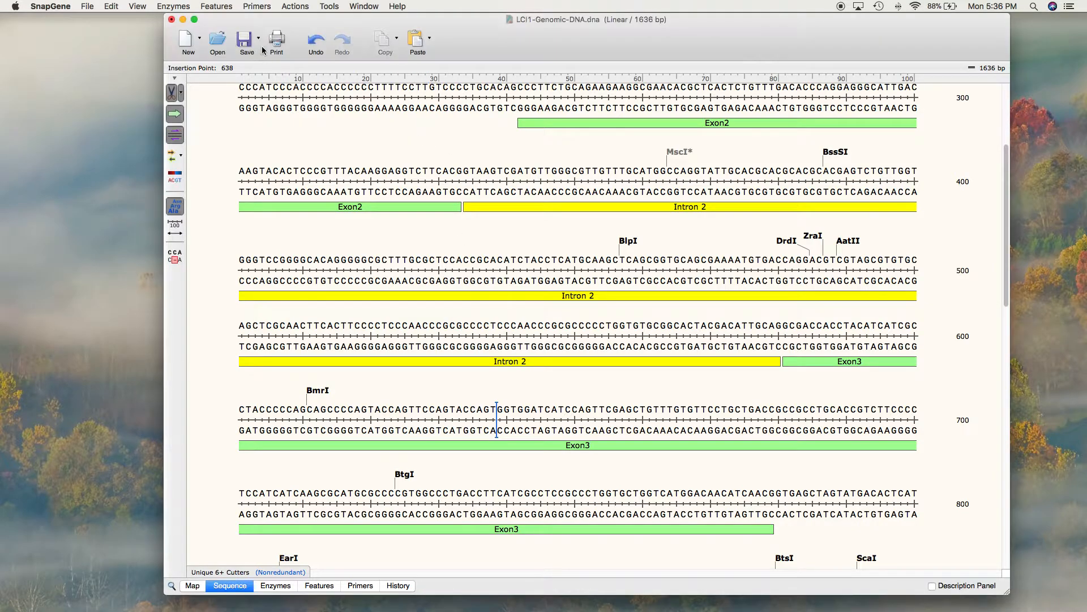
pyautogui.click(294, 6)
pyautogui.click(294, 6)
pyautogui.click(295, 8)
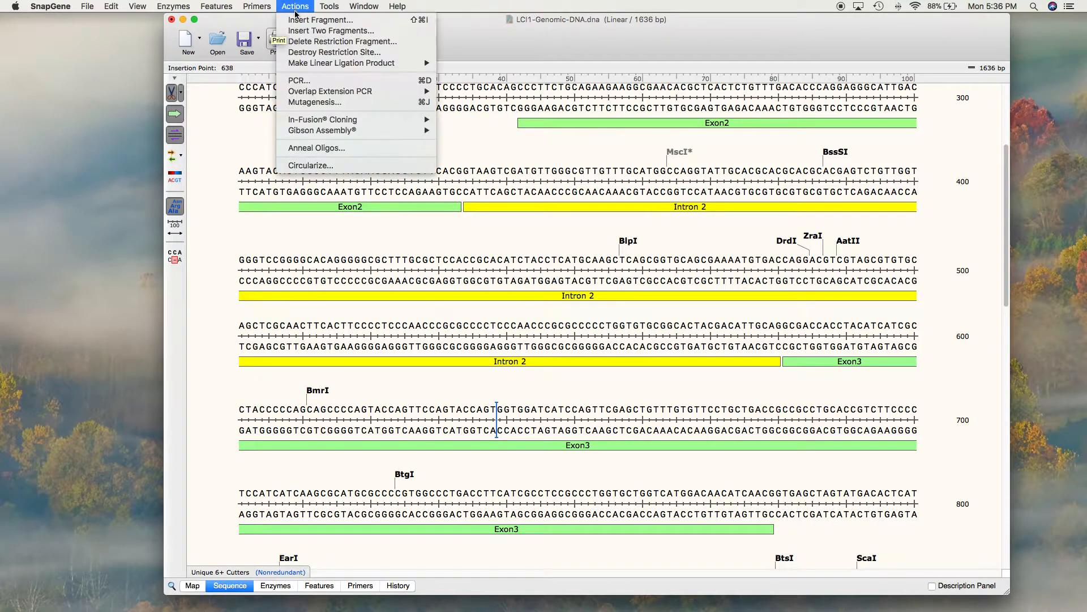
pyautogui.click(308, 83)
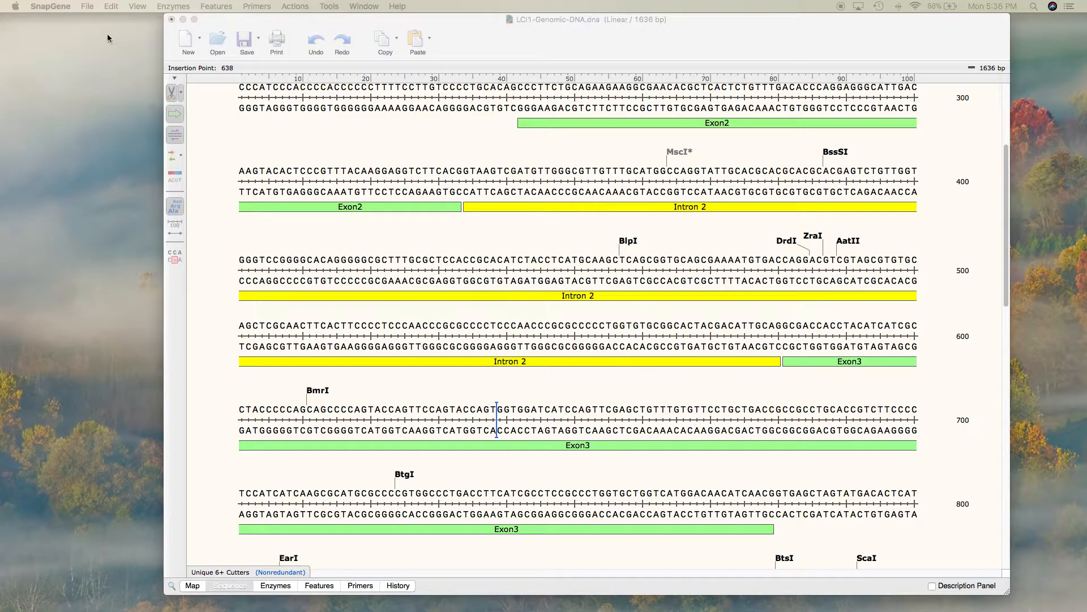
pyautogui.moveTo(0, 78); pyautogui.dragTo(663, 49)
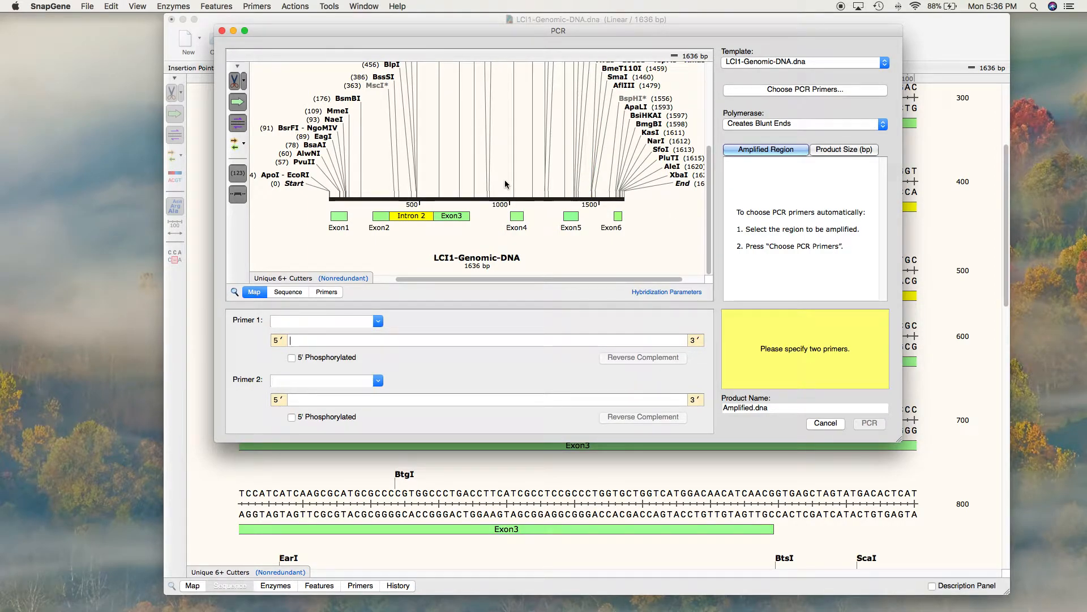
# Step: Show the PCR template as a base sequence and select the Intron 2 feature as the region to amplify
pyautogui.scroll(5, 505, 181)
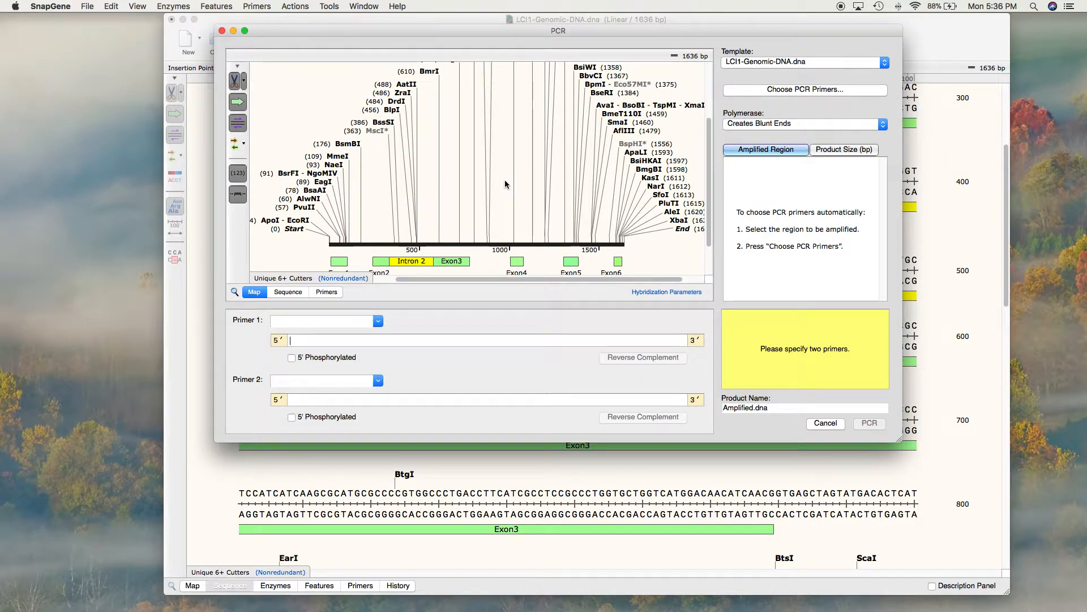
pyautogui.click(288, 293)
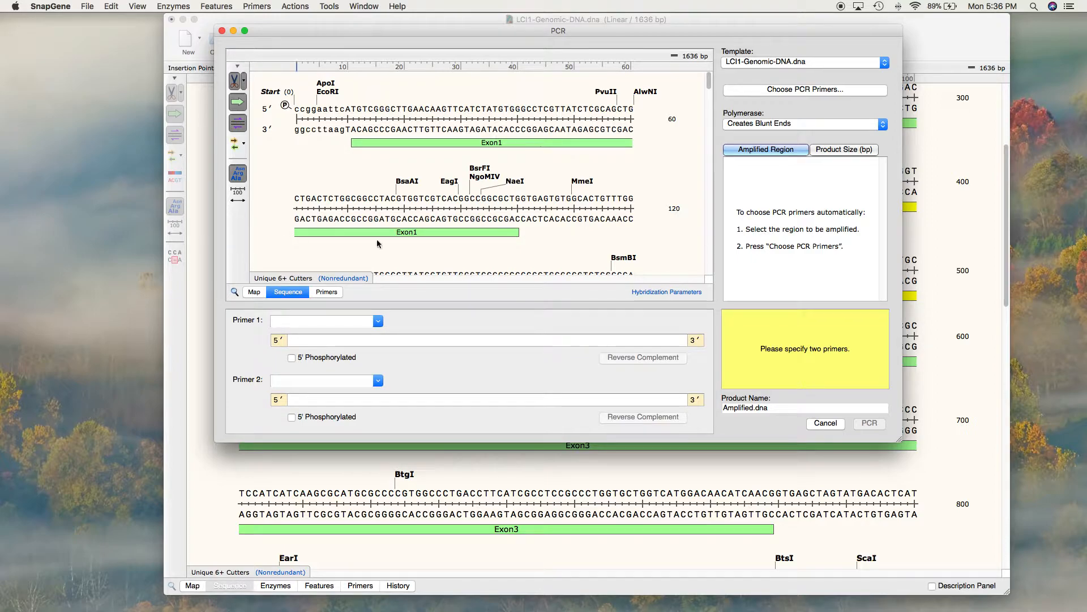
pyautogui.scroll(-3, 493, 214)
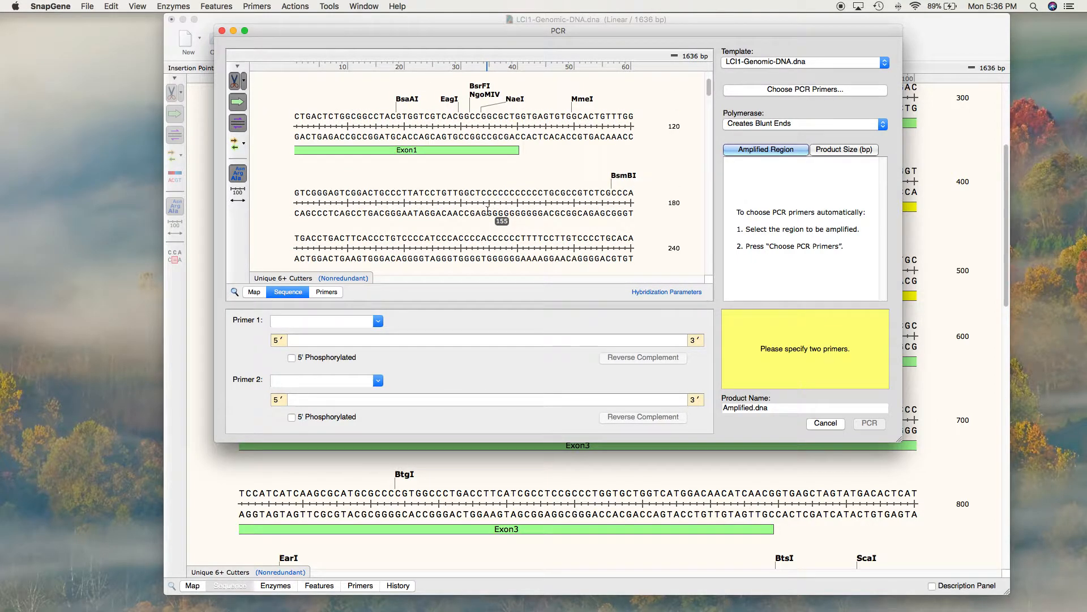
pyautogui.scroll(-6, 488, 211)
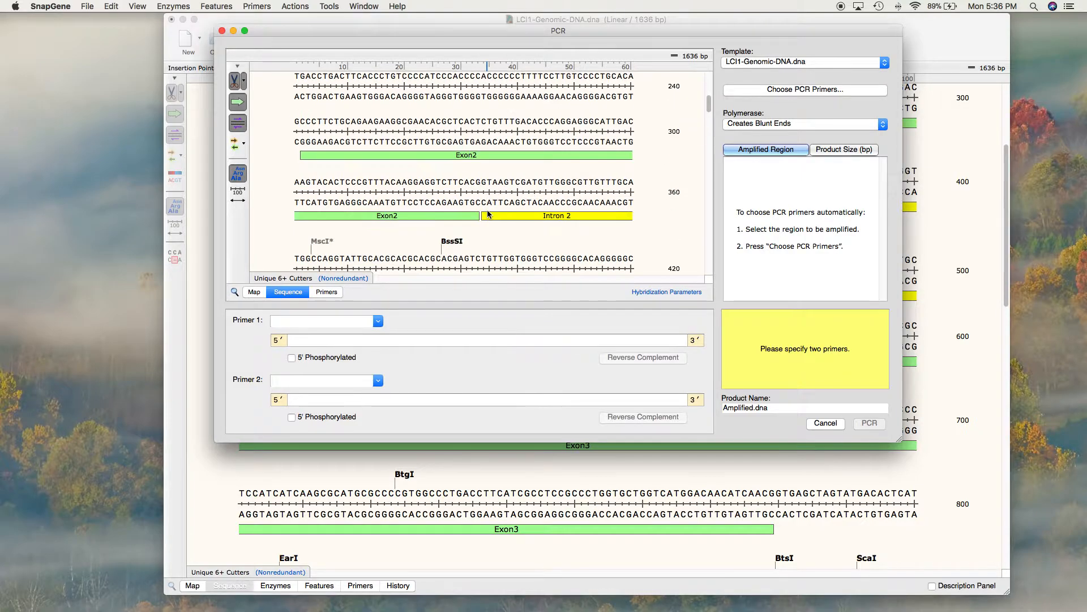
pyautogui.scroll(-1, 487, 213)
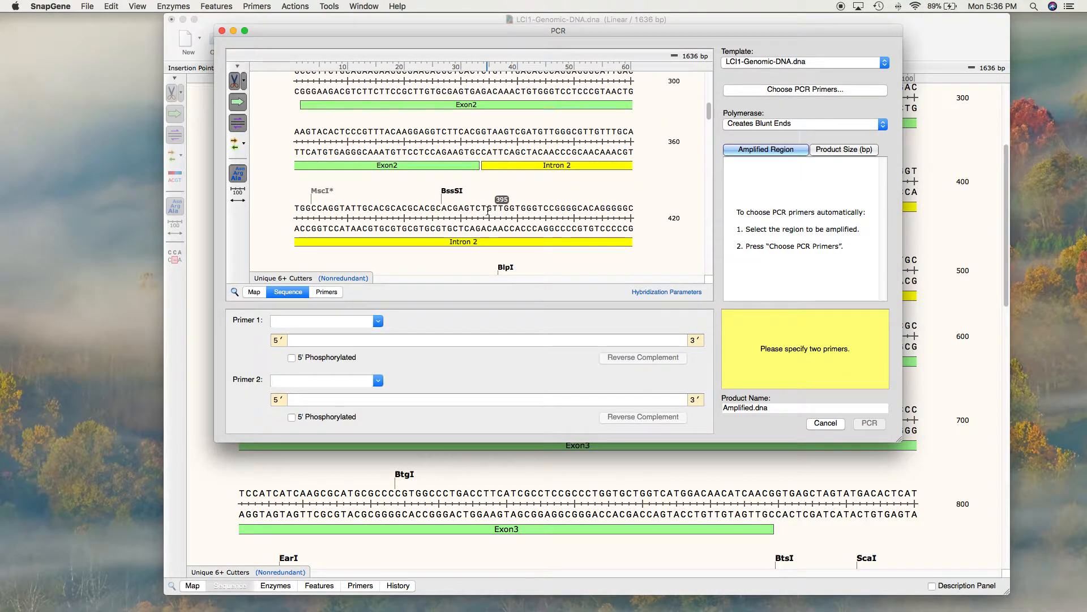
pyautogui.click(534, 167)
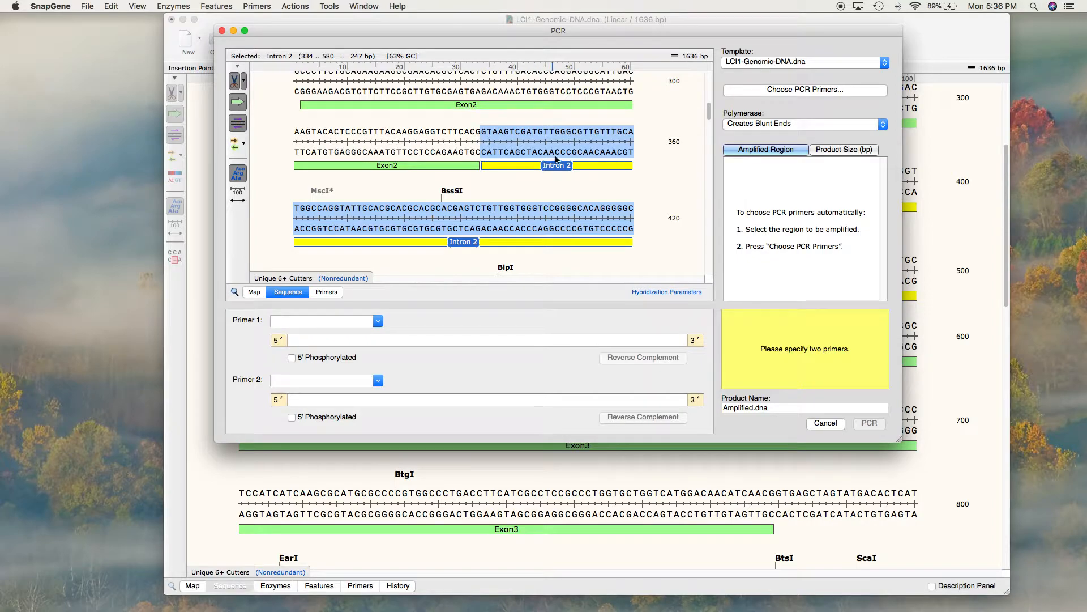
# Step: Choose PCR primers automatically for the selected Intron 2 region with a target Tm of 60 °C
pyautogui.click(784, 90)
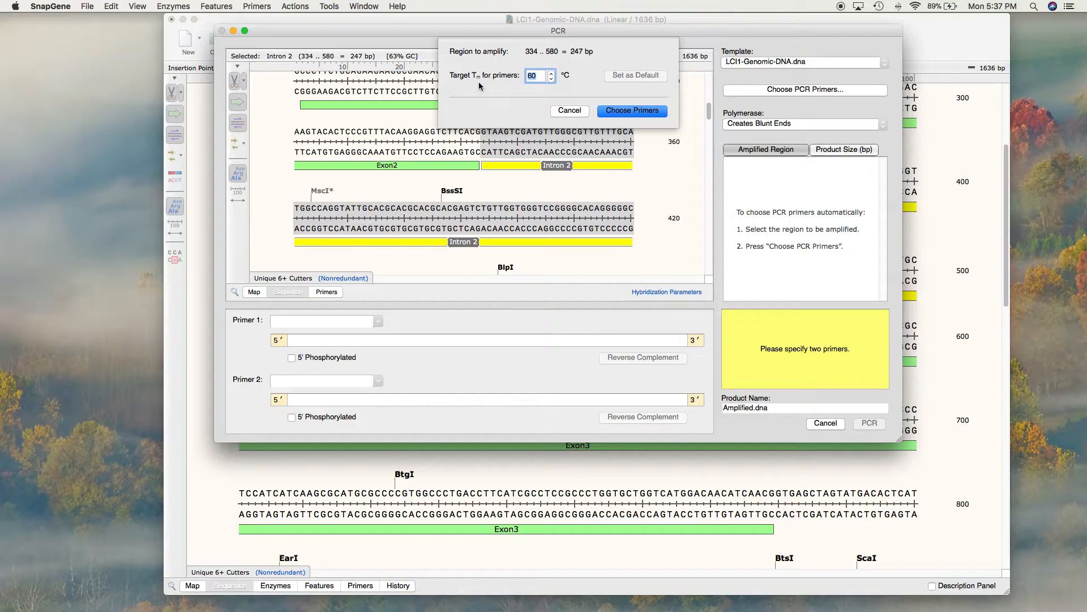
pyautogui.click(627, 113)
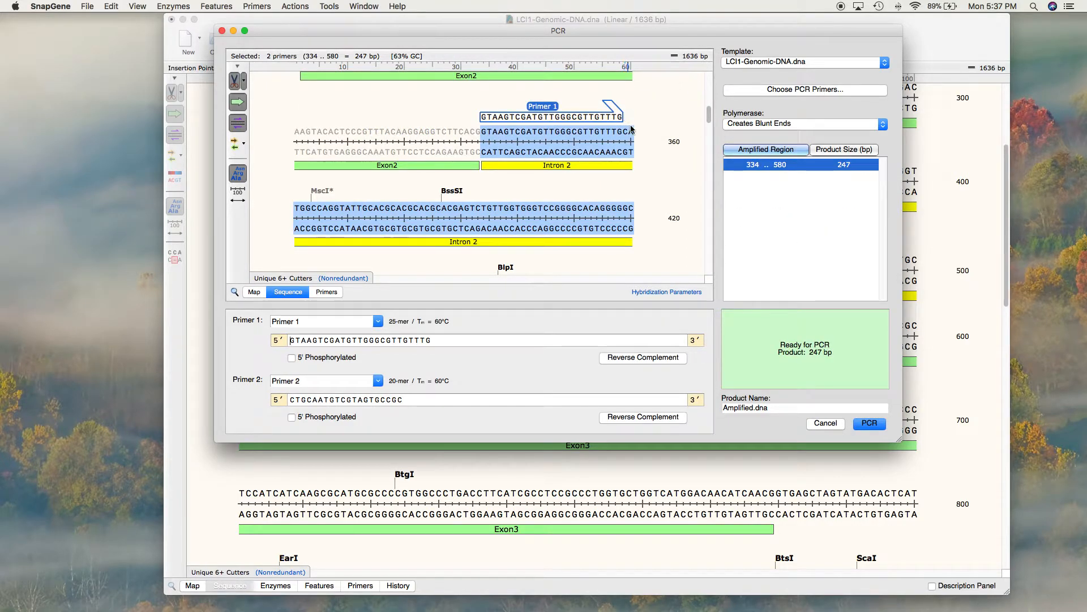
pyautogui.click(648, 117)
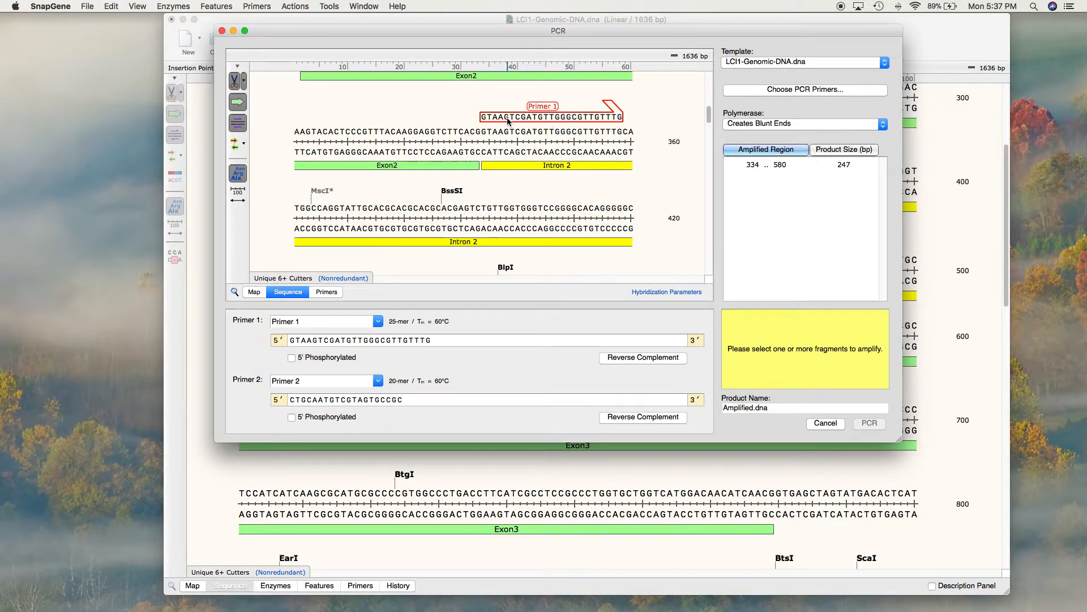
# Step: Examine where Primer 1 and Primer 2 bind at the two ends of Intron 2 in the template sequence
pyautogui.moveTo(508, 120)
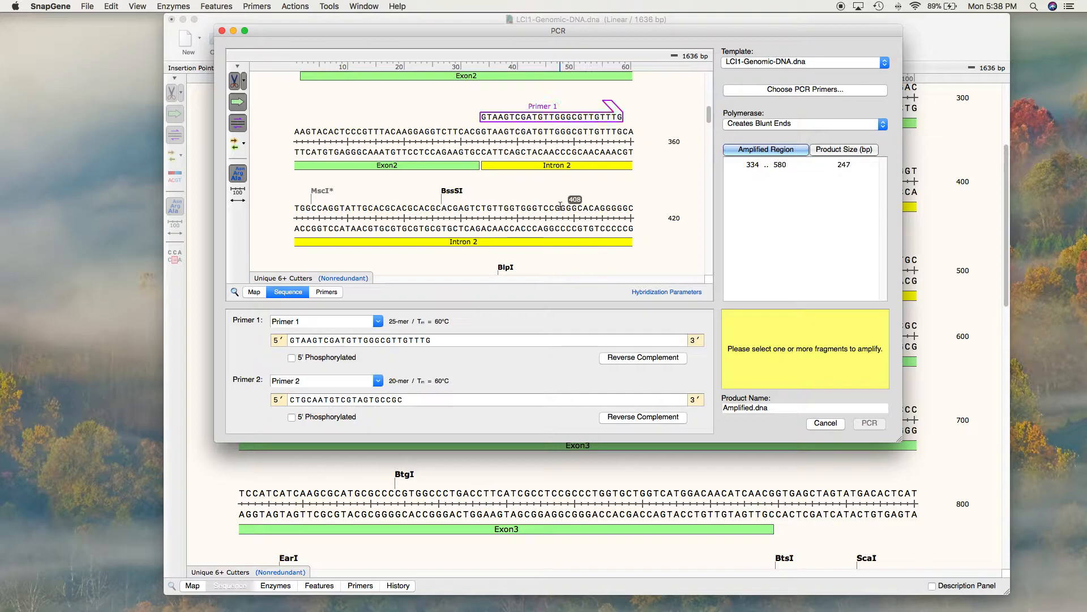
pyautogui.scroll(-3, 551, 195)
pyautogui.scroll(-6, 550, 195)
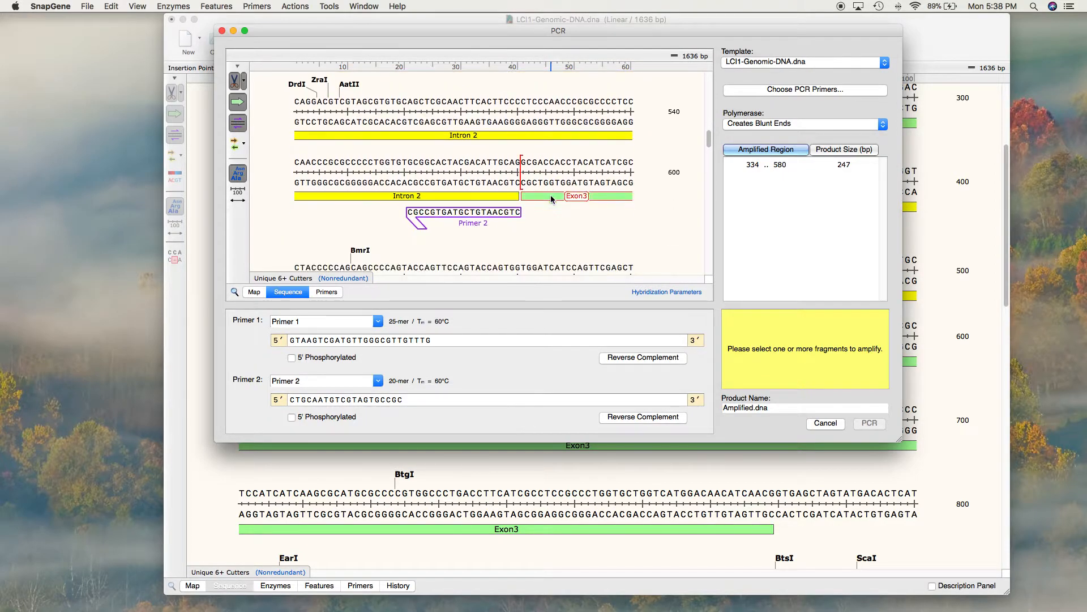
pyautogui.moveTo(508, 204)
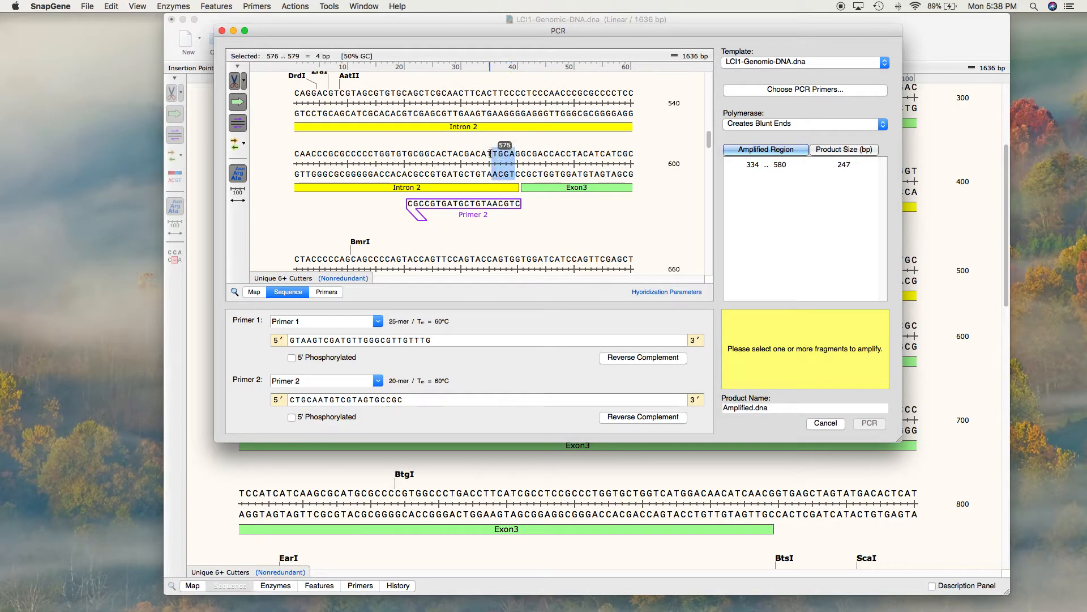
pyautogui.click(463, 153)
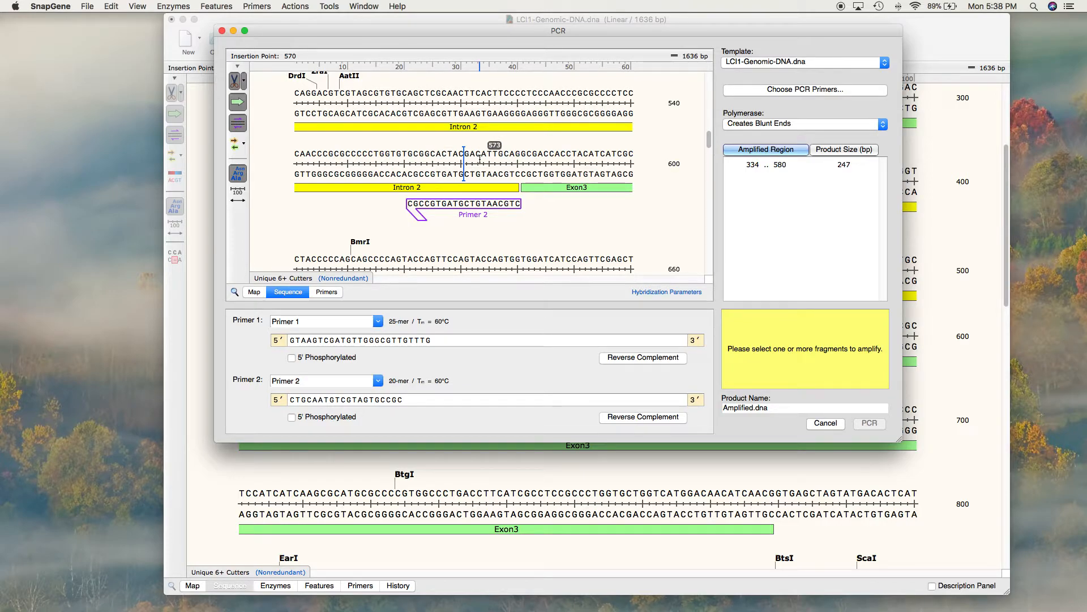
pyautogui.scroll(5, 465, 209)
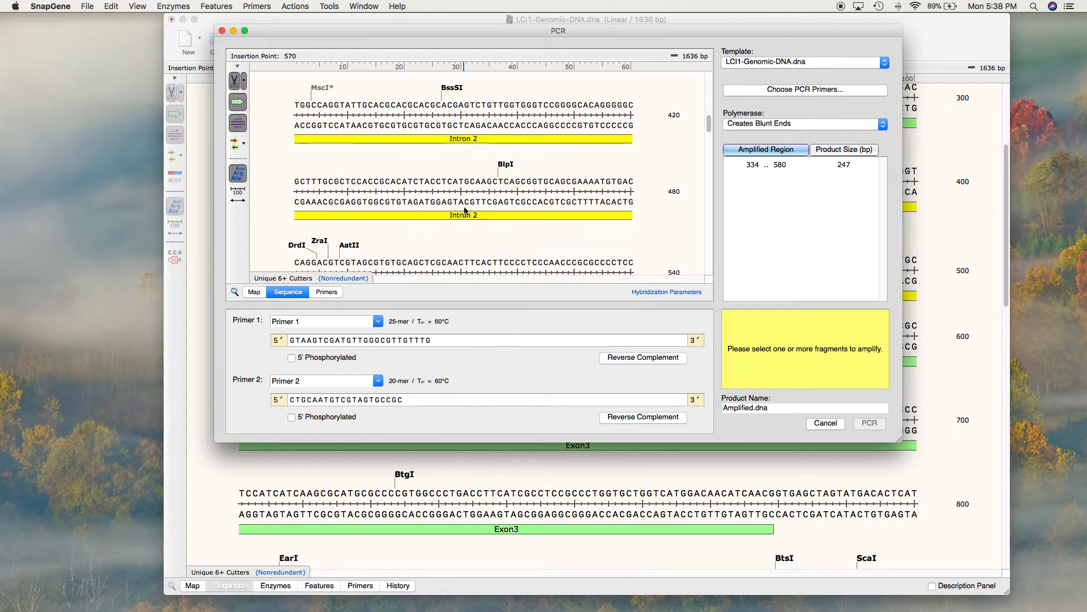
pyautogui.scroll(3, 464, 210)
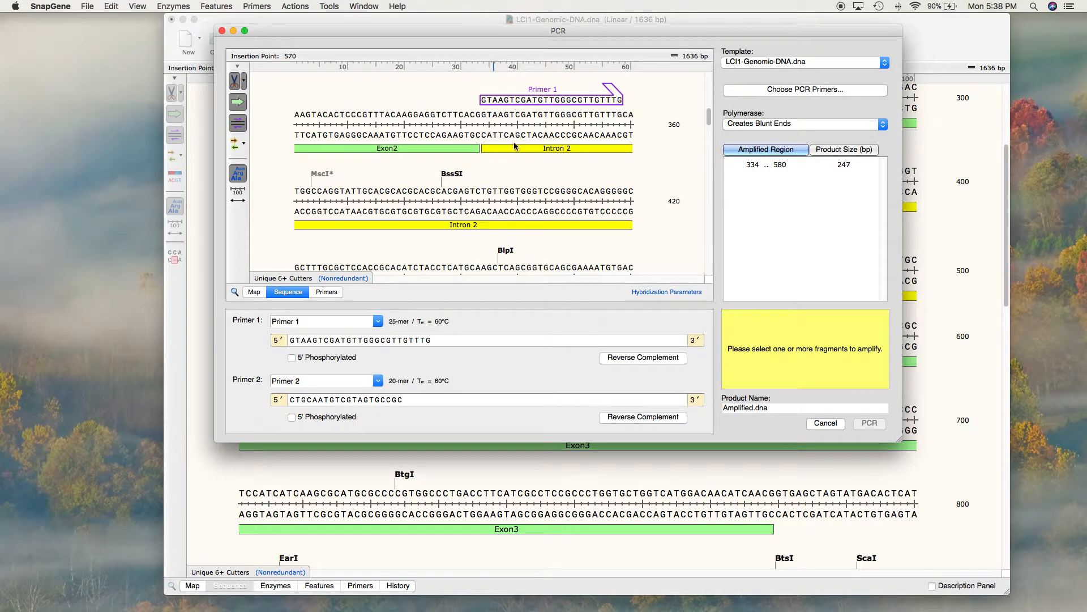
# Step: Set the polymerase to one that creates 3' A or G overhangs and select the 334 .. 580 amplified region
pyautogui.click(785, 125)
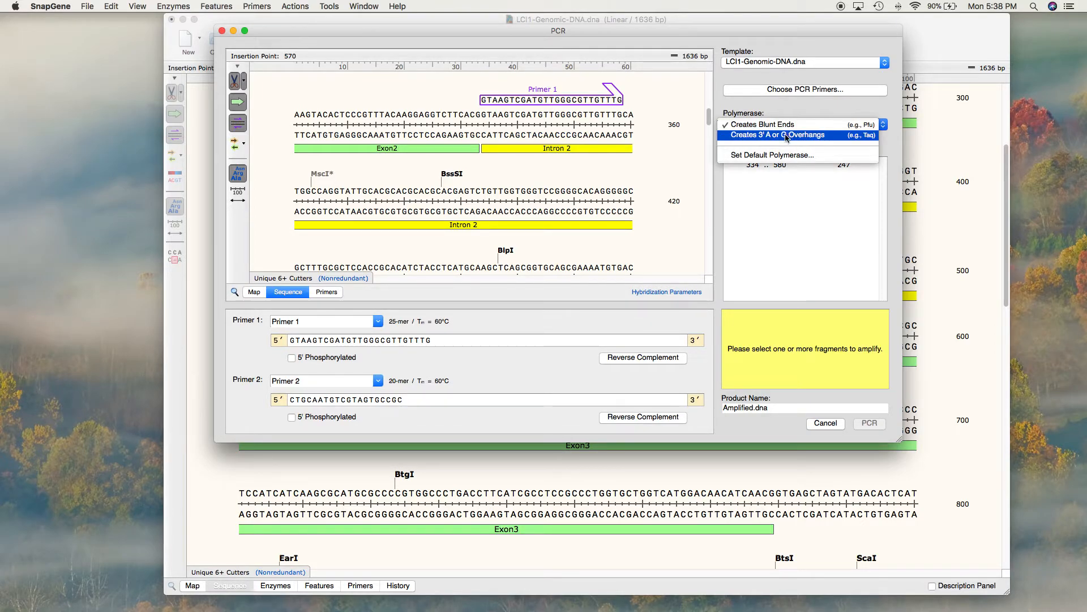
pyautogui.click(787, 136)
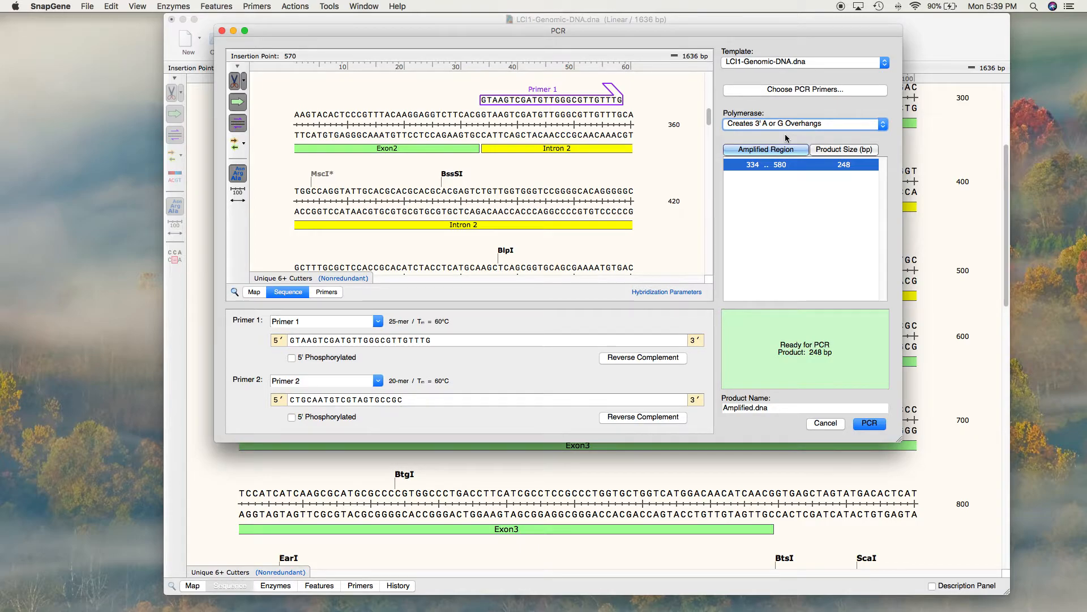
pyautogui.click(788, 166)
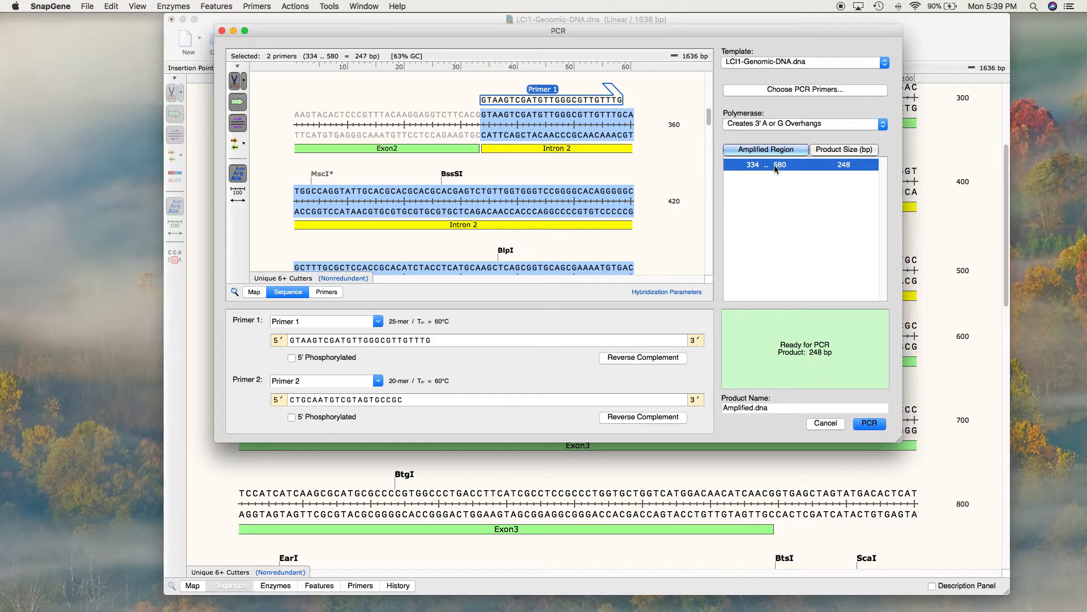
pyautogui.click(756, 165)
# Step: Name the PCR product "Intron 2 of LCI1 gene" and run the PCR
pyautogui.doubleClick(751, 408)
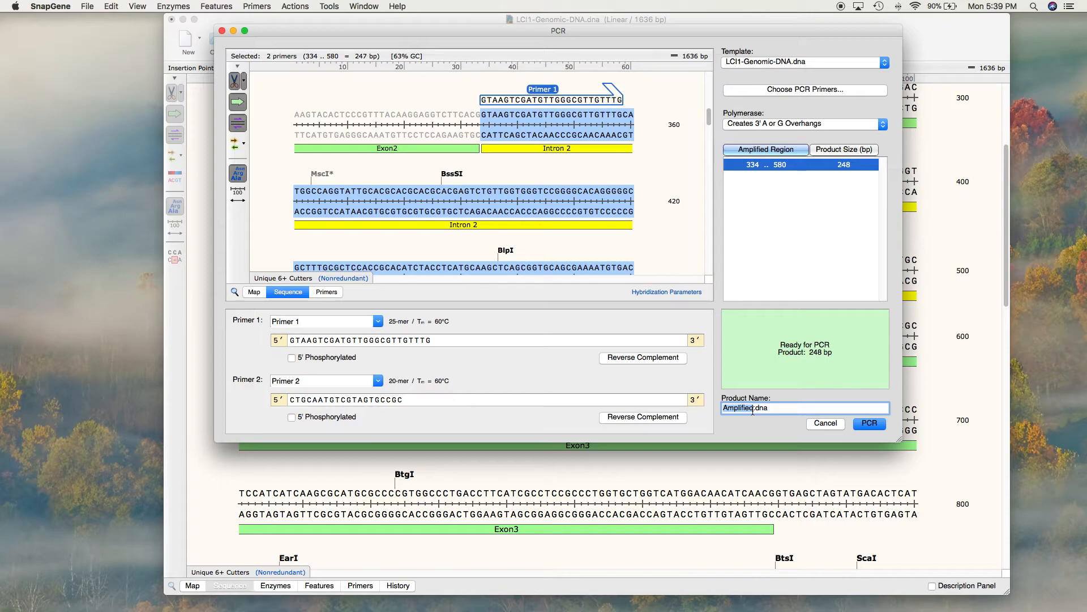
pyautogui.write('Intron 2 of LCI1 gene')
pyautogui.click(871, 428)
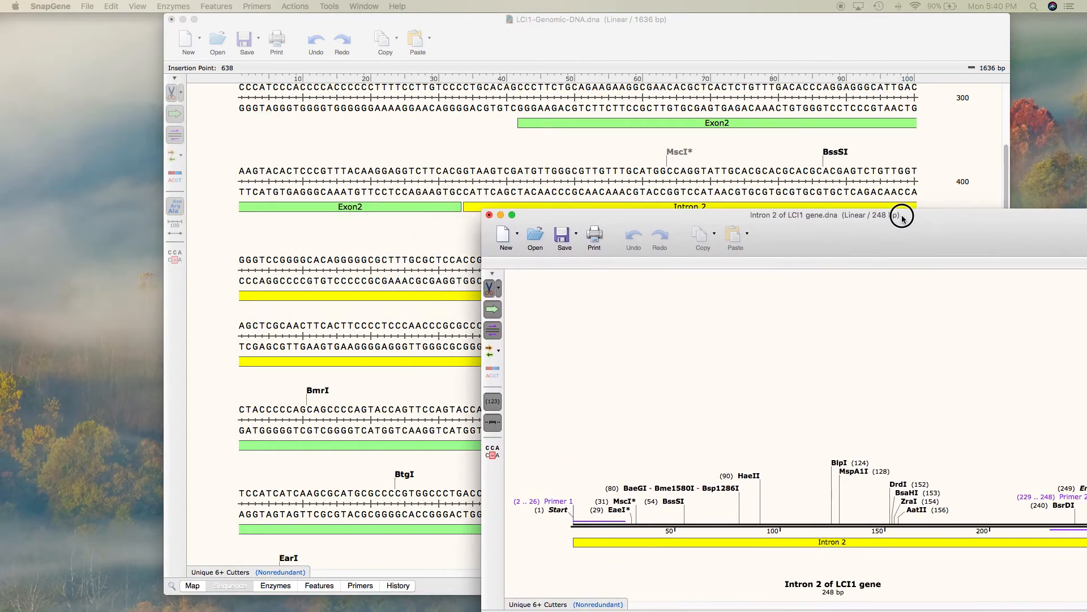
# Step: Bring the original genomic DNA window forward, and return the PCR product window to the front over it
pyautogui.moveTo(898, 214); pyautogui.dragTo(773, 85)
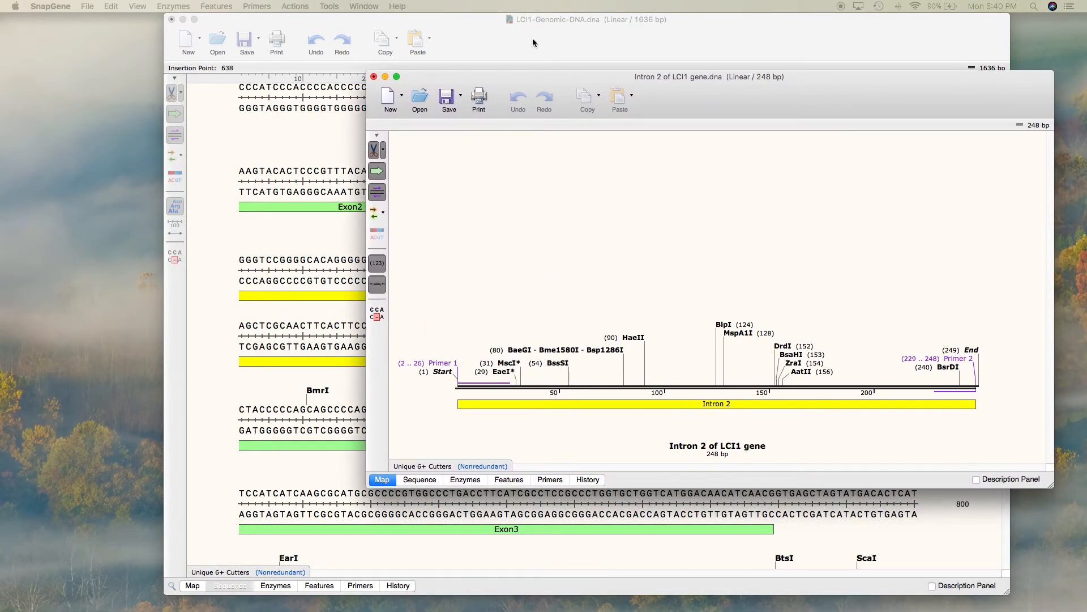
pyautogui.moveTo(727, 103); pyautogui.dragTo(779, 161)
pyautogui.click(492, 31)
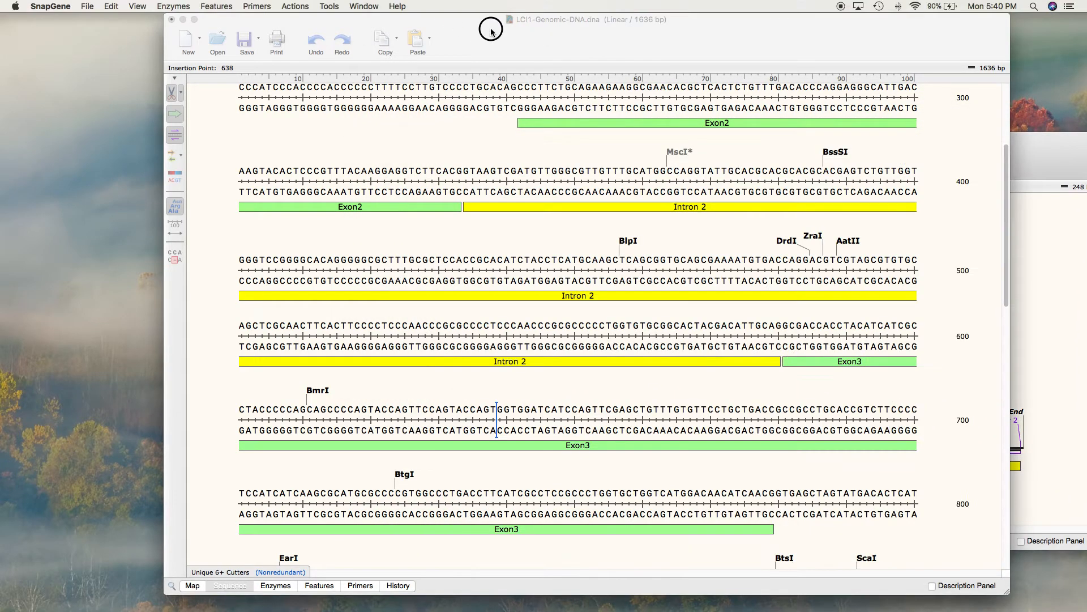
pyautogui.moveTo(1016, 164); pyautogui.dragTo(934, 135)
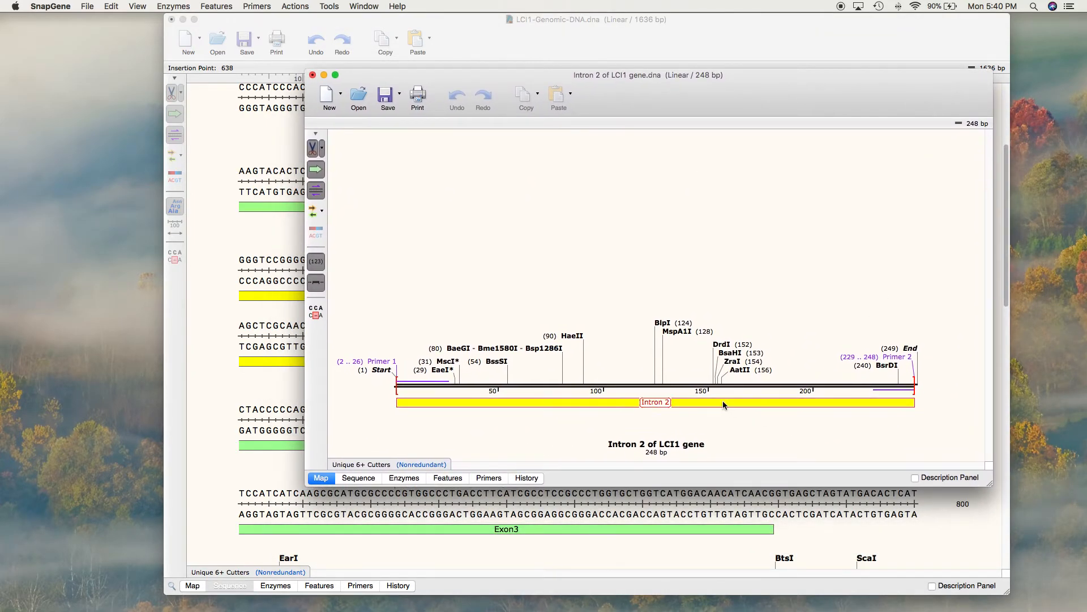
# Step: Review the Intron 2 product's map, base sequence, primer list and cloning history
pyautogui.moveTo(722, 401)
pyautogui.click(363, 479)
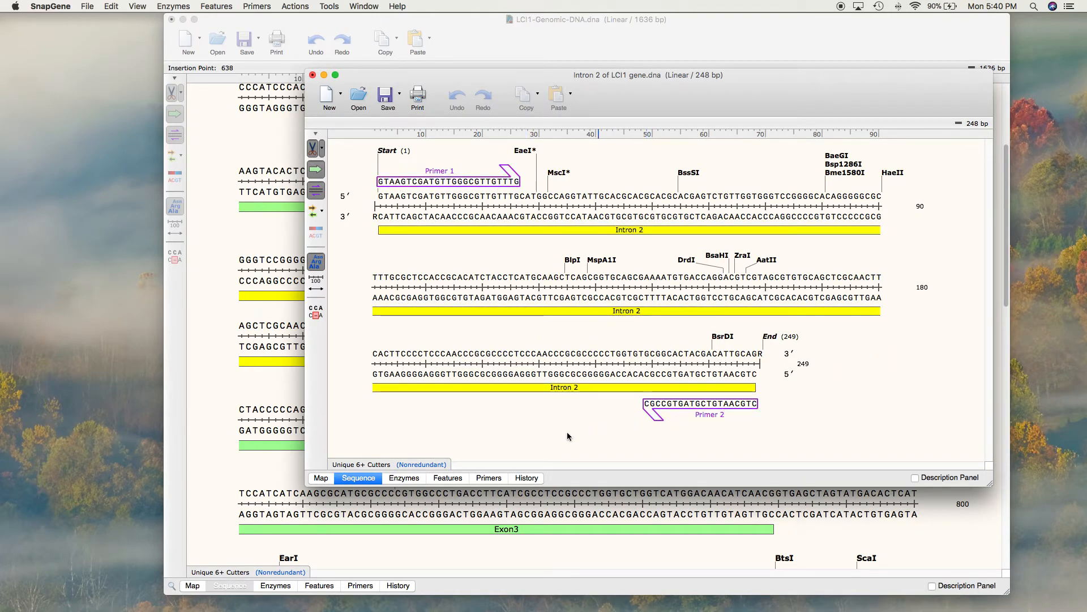
pyautogui.click(497, 480)
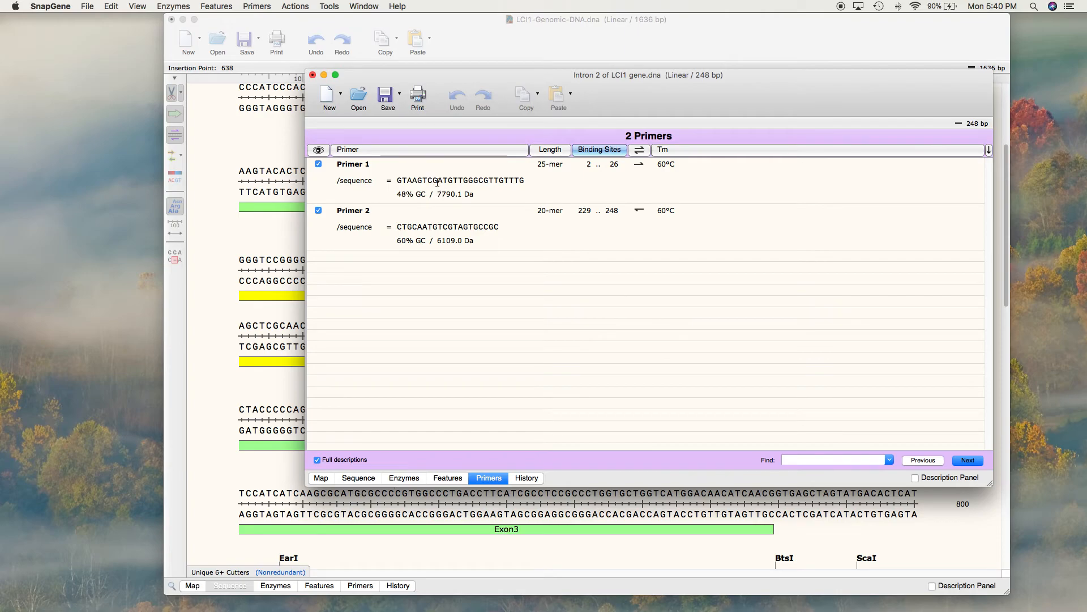
pyautogui.click(556, 161)
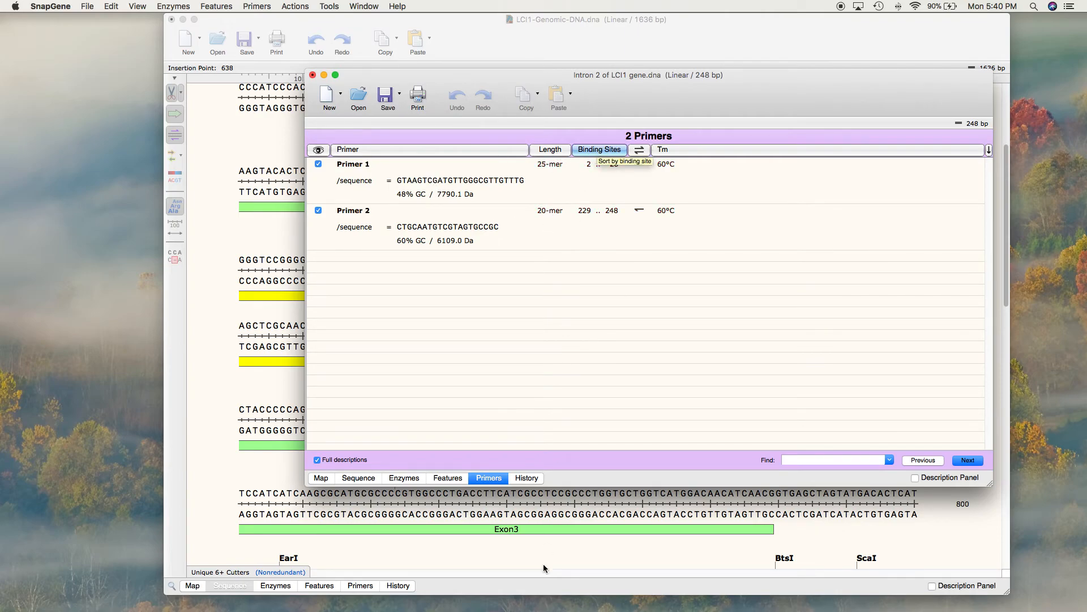
pyautogui.click(532, 481)
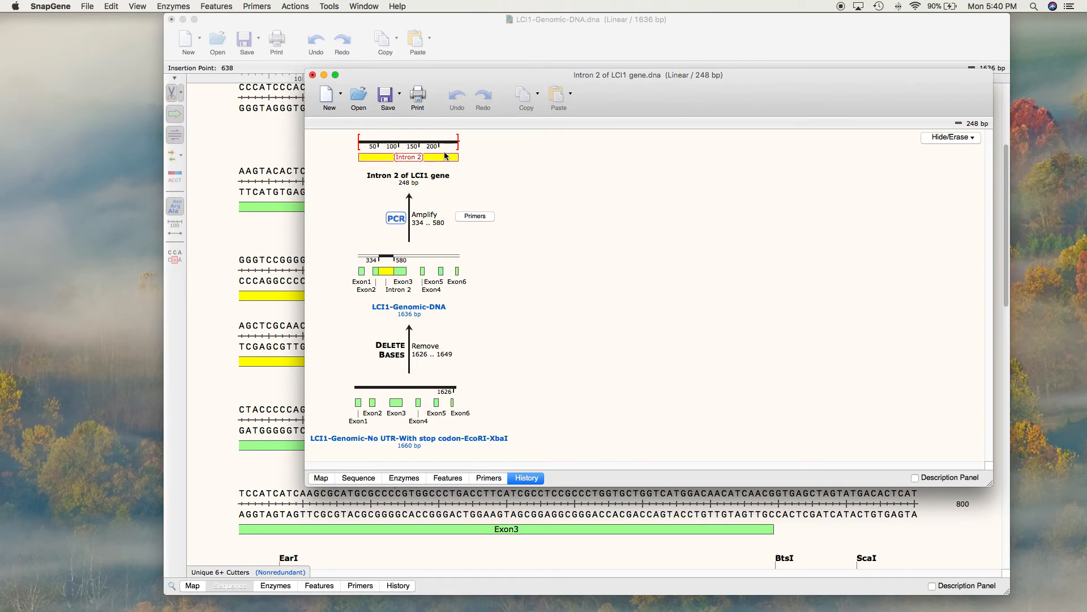
pyautogui.moveTo(444, 155)
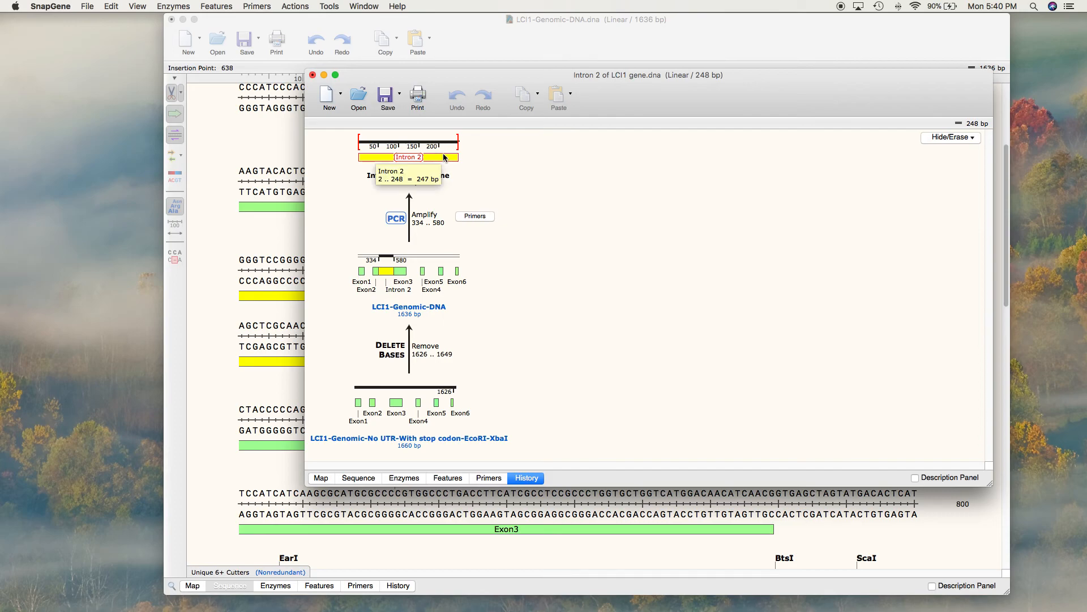